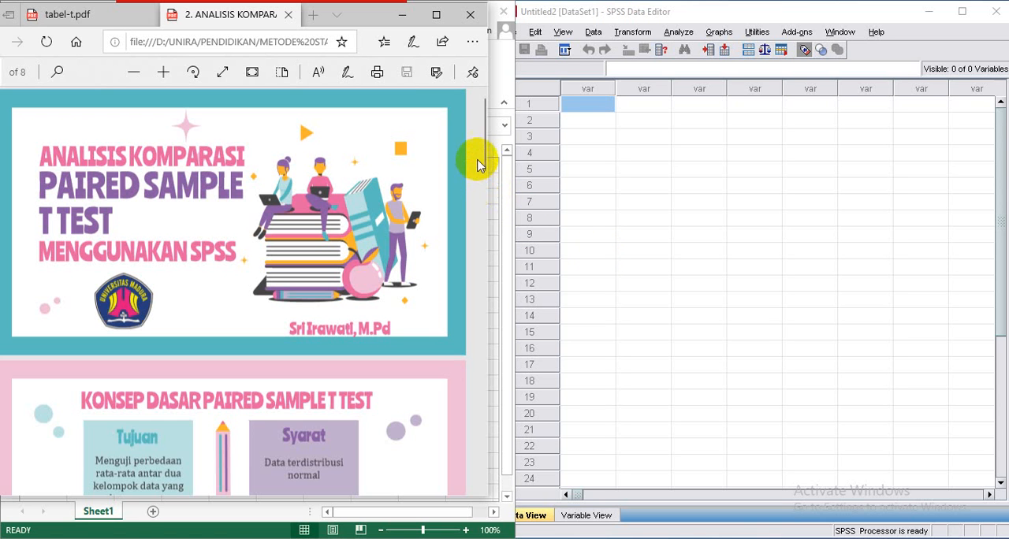
- Read the PDF slides on the paired sample t test, from the basic concept through the example case to the data table
left_click_drag(479, 153, 486, 207)
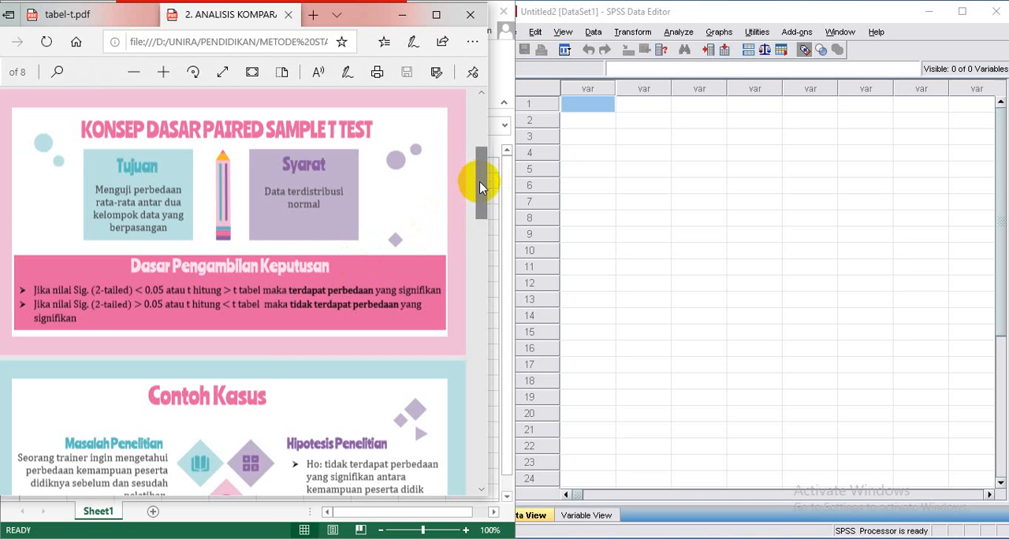
left_click_drag(481, 186, 482, 233)
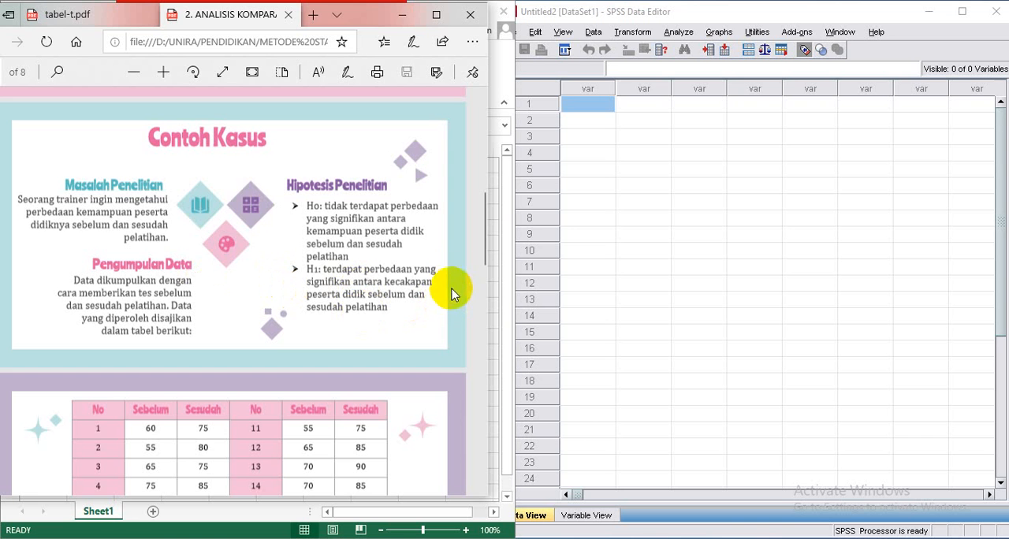
left_click_drag(482, 242, 479, 280)
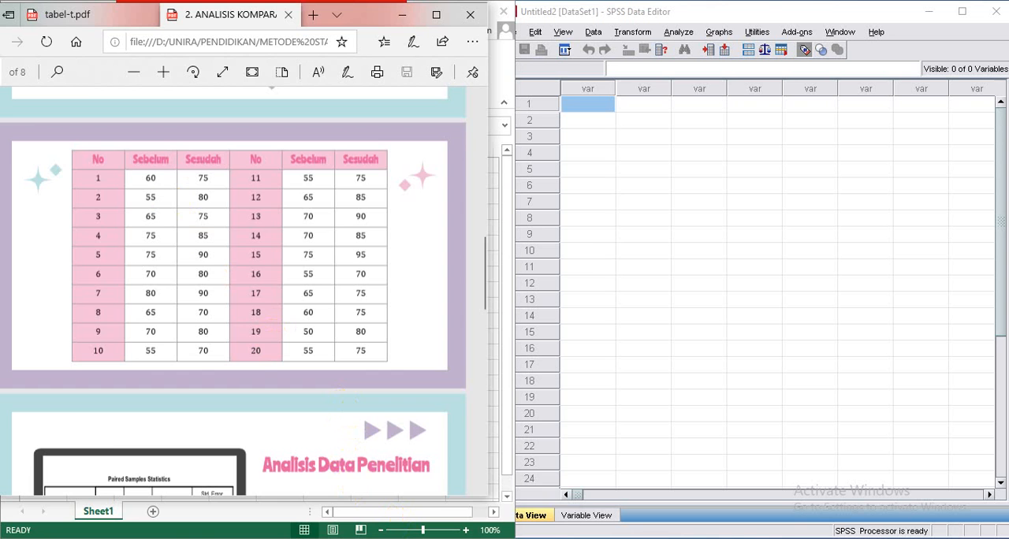
- Switch to the Excel workbook and copy the sebelum scores in A2:A21 into the first column of the SPSS Data Editor
left_click(528, 538)
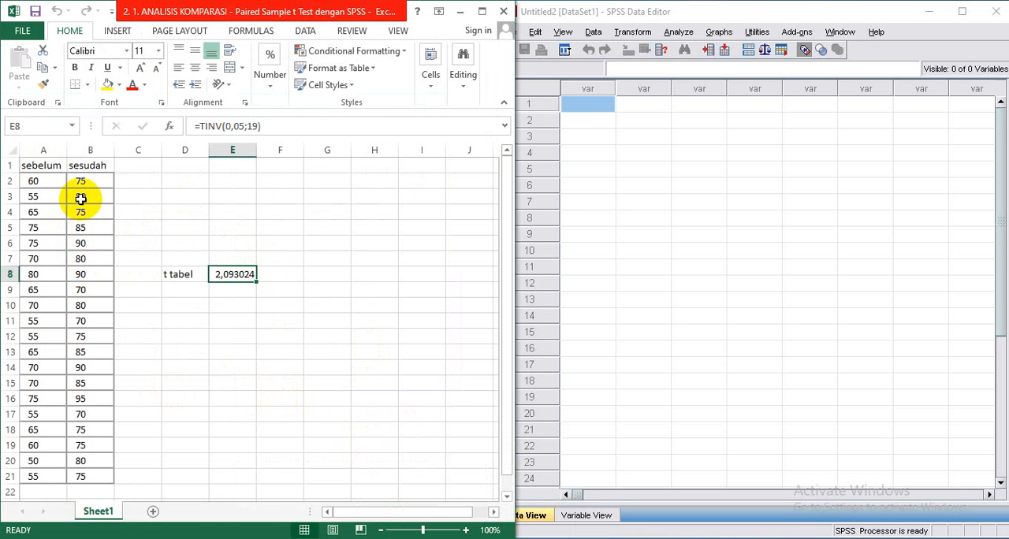
left_click_drag(46, 179, 58, 470)
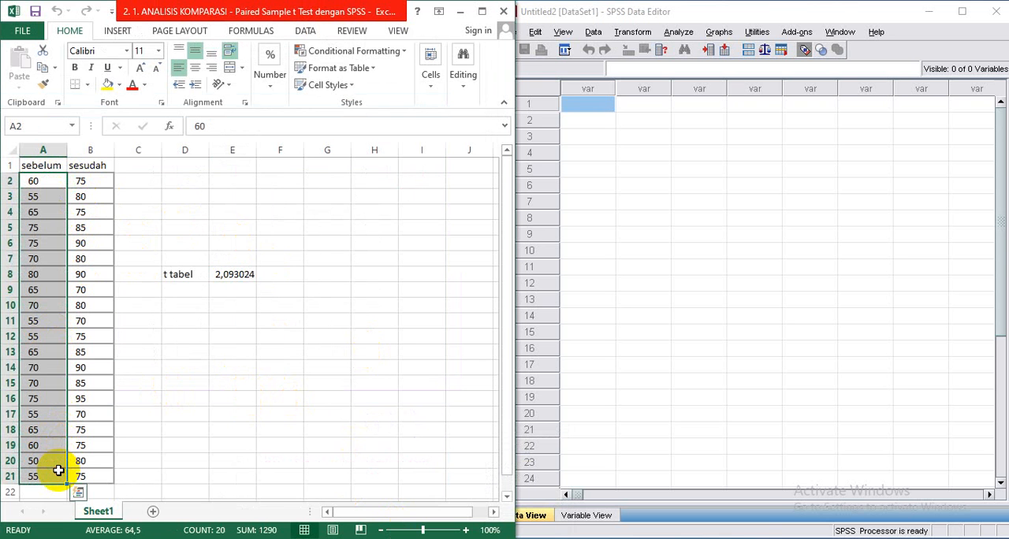
key("ctrl+c")
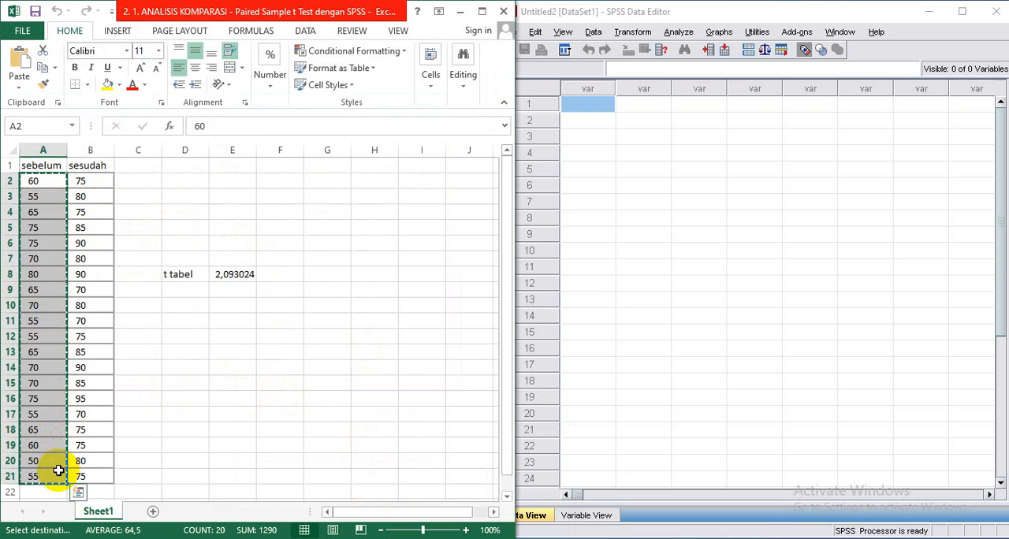
left_click(581, 108)
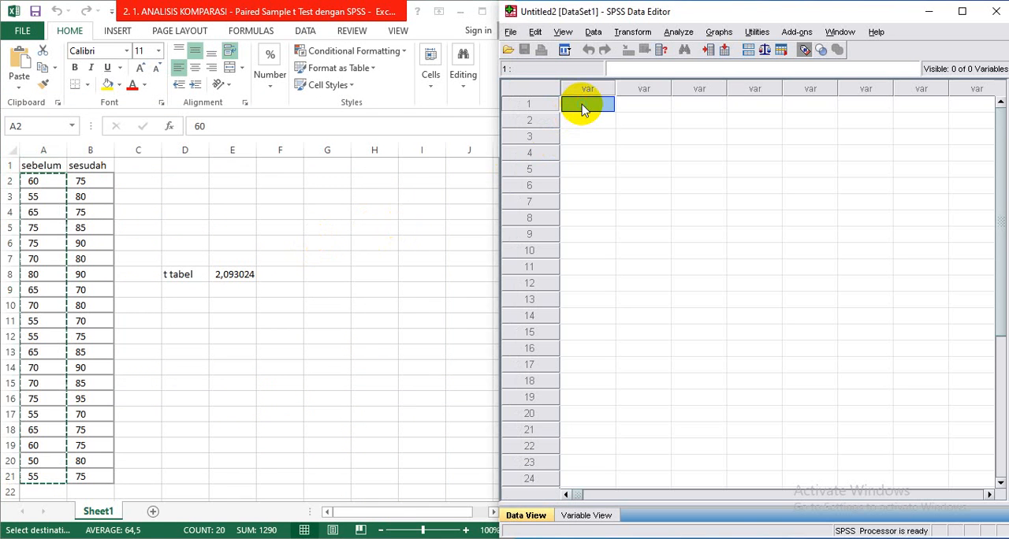
key("ctrl+v")
right_click(582, 109)
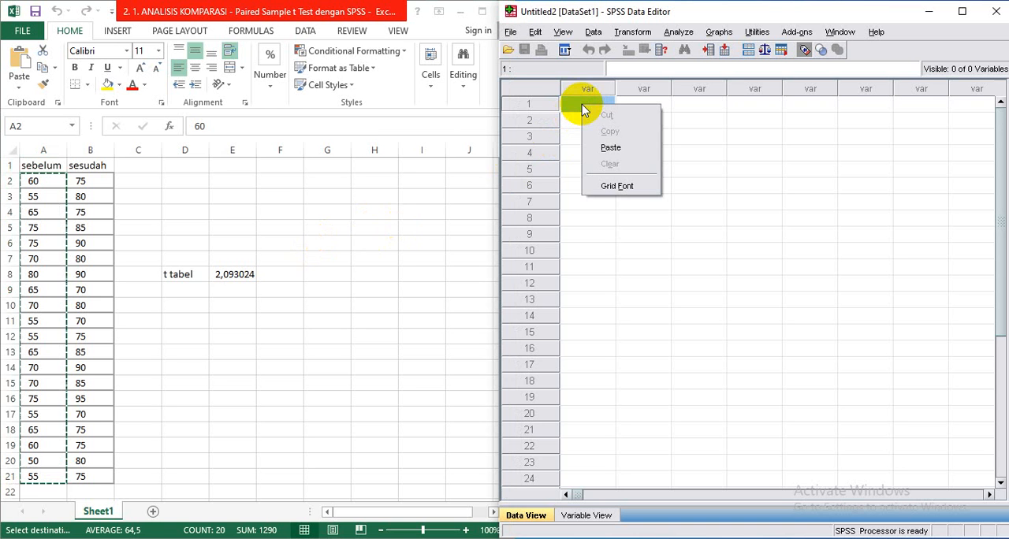
left_click(610, 148)
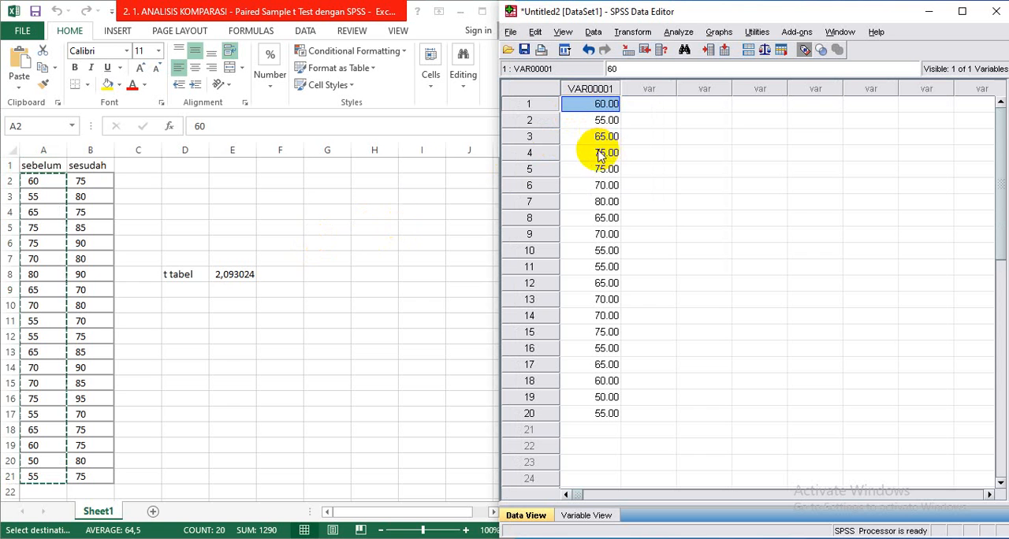
- Copy the sesudah scores in B2:B21 of the Excel sheet into the second column of the SPSS Data Editor
left_click(101, 180)
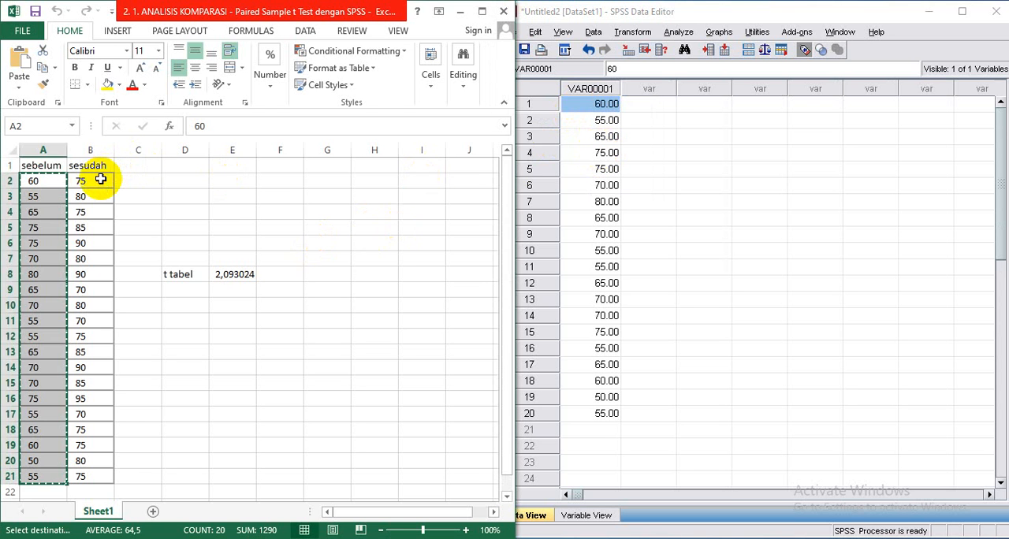
left_click_drag(100, 180, 96, 471)
key("ctrl+c")
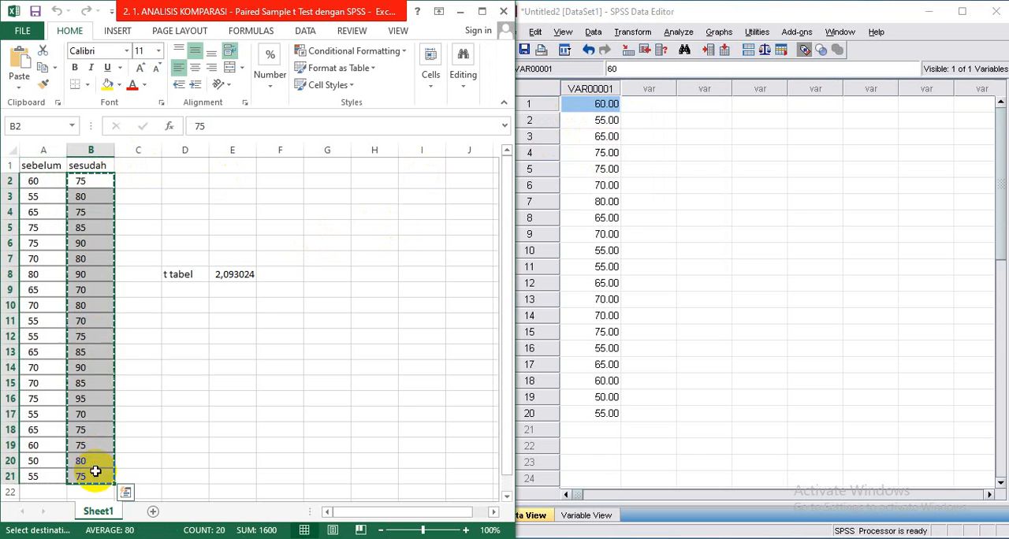
left_click(647, 104)
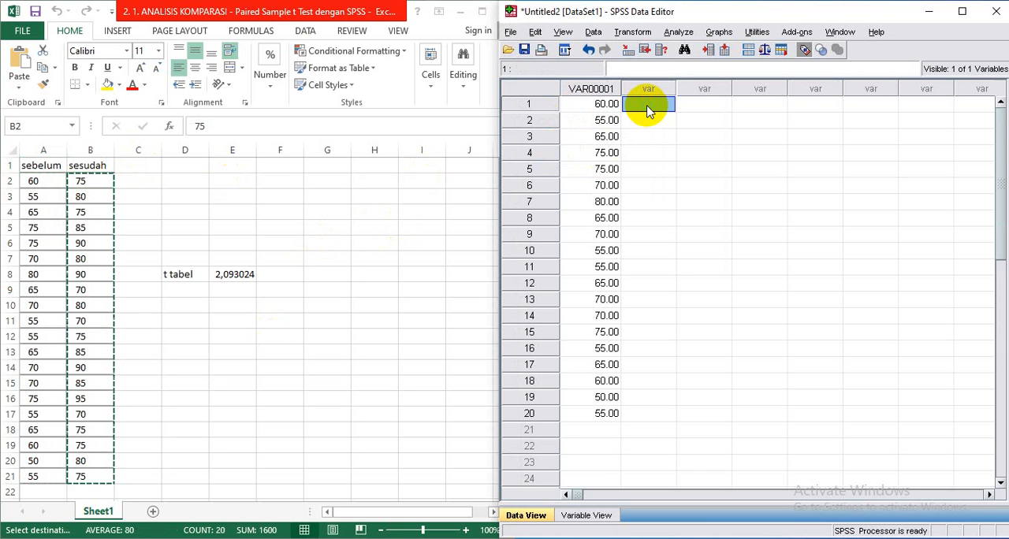
right_click(647, 108)
left_click(676, 151)
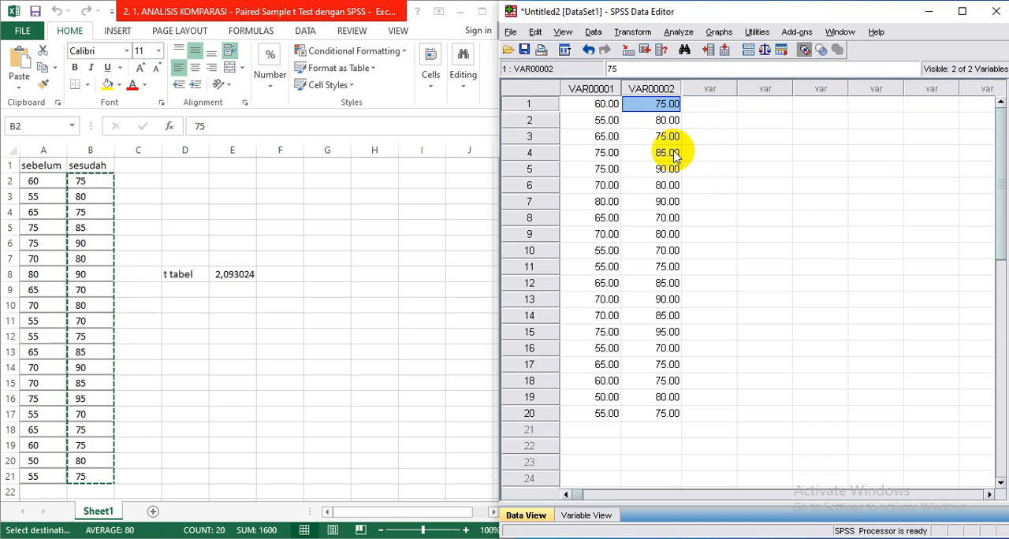
- Set the decimals of both variables, VAR00001 and VAR00002, to 0 in their variable definitions
left_click(592, 516)
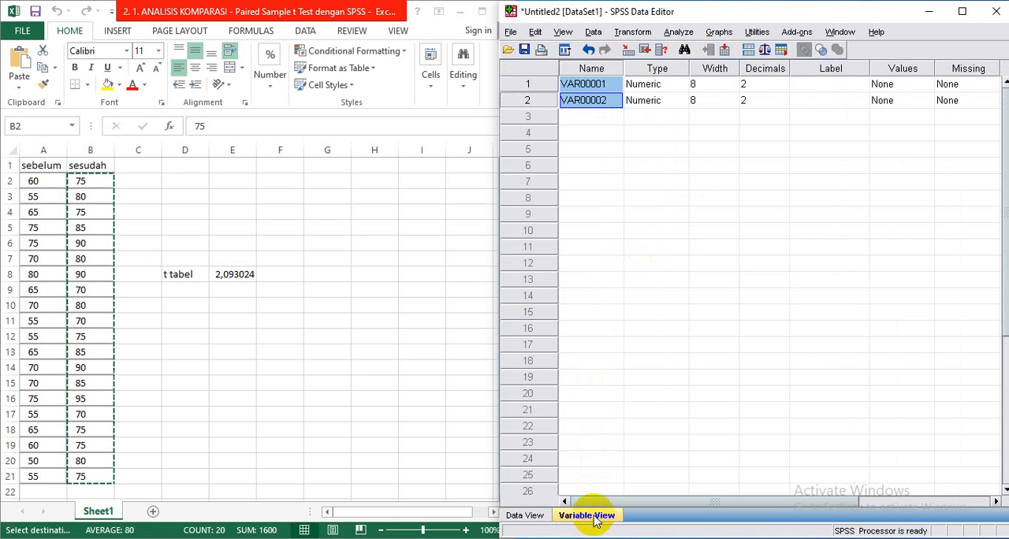
left_click(784, 85)
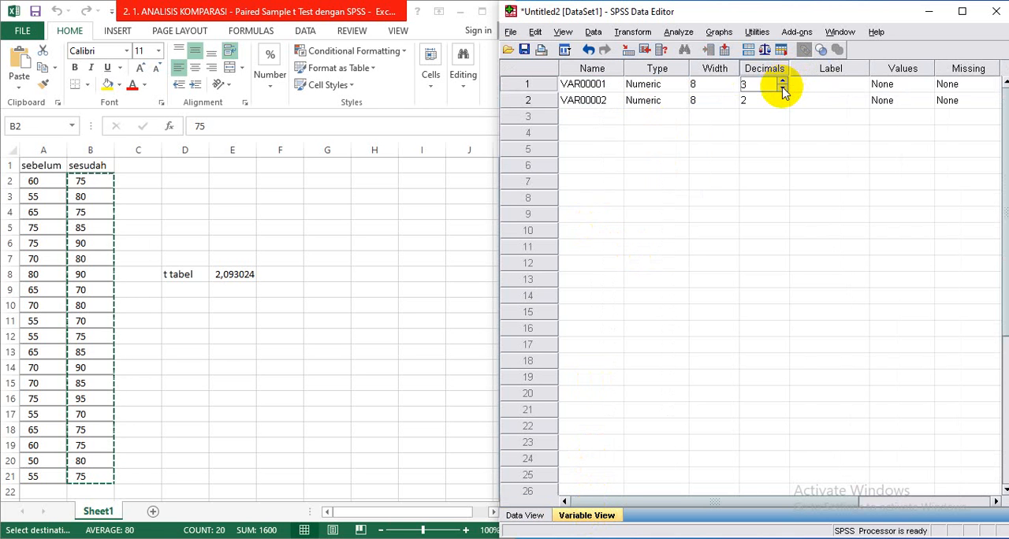
left_click(782, 88)
left_click(783, 88)
left_click(783, 103)
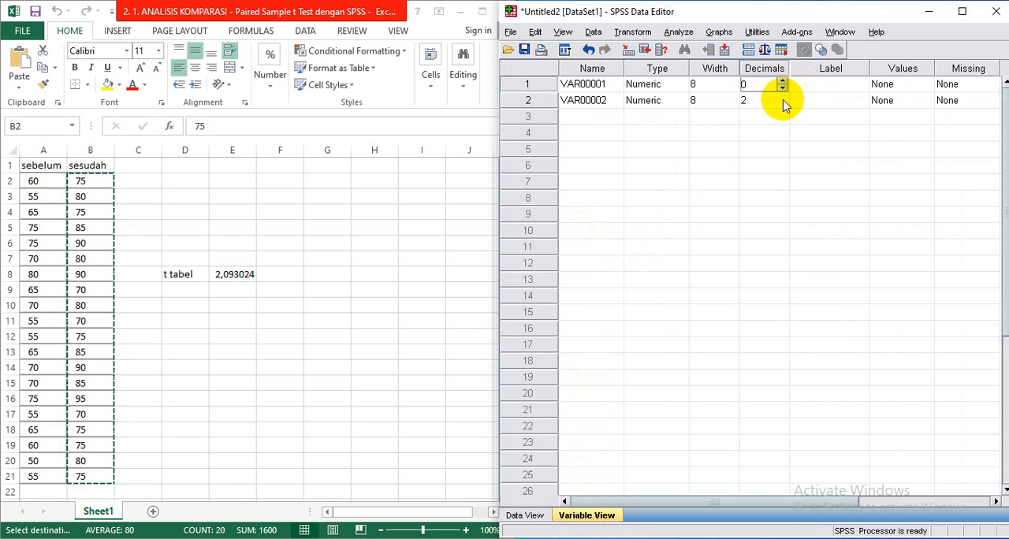
left_click(782, 98)
left_click(782, 104)
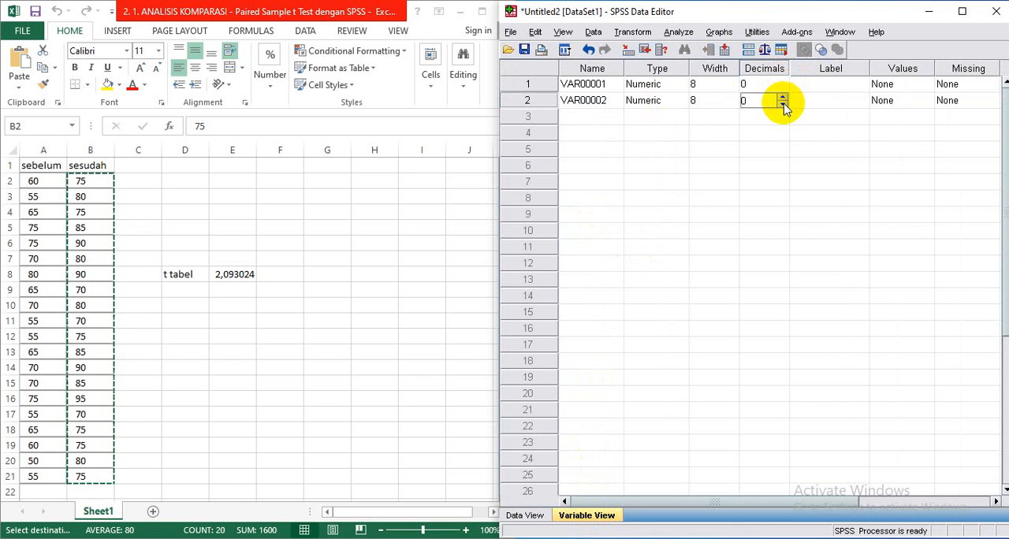
- Rename the first variable Sebelum and the second Sesudah, and return to the data grid
left_click(587, 89)
type("s")
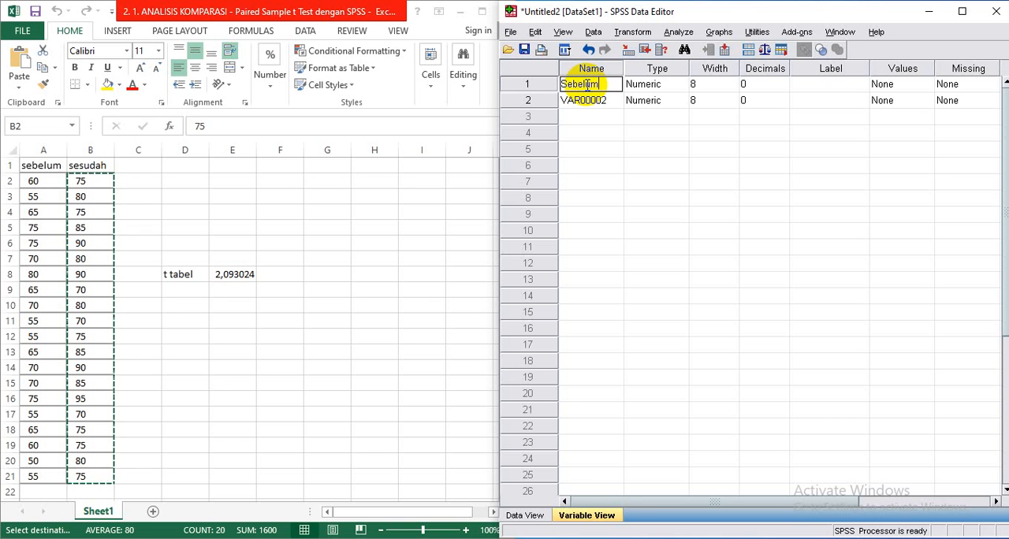
left_click(588, 104)
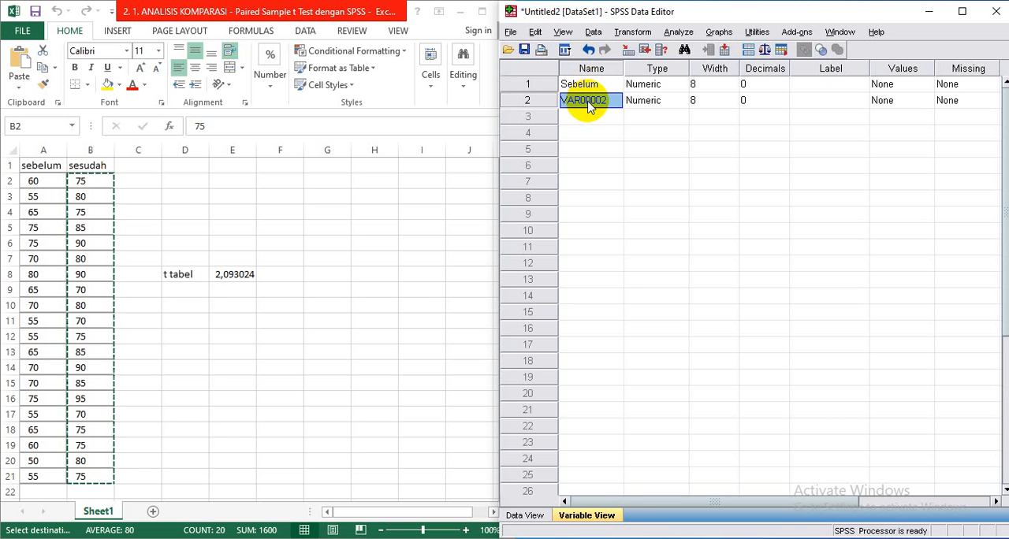
type("Sesudah")
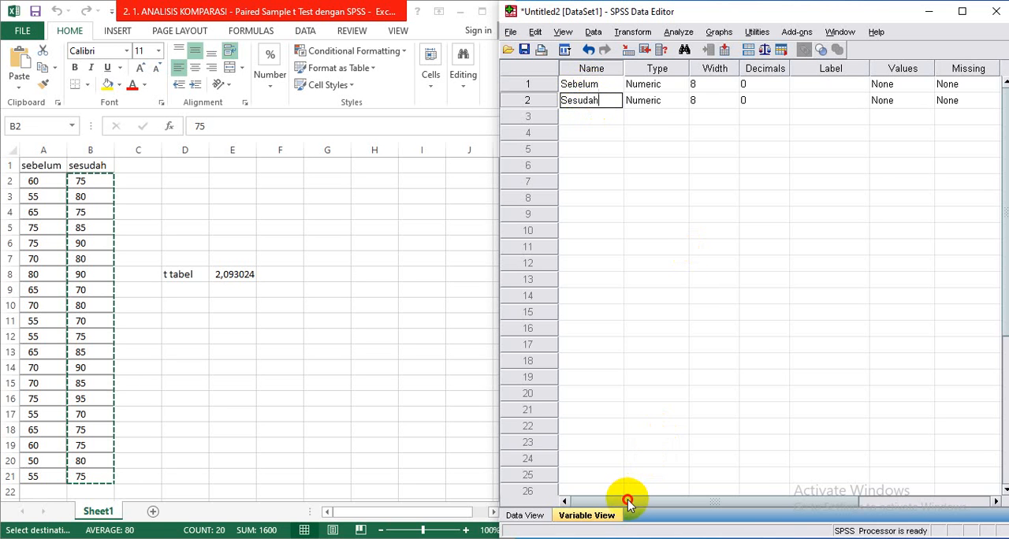
mouse_move(630, 499)
left_mouse_down()
mouse_move(767, 498)
mouse_move(615, 503)
left_mouse_up()
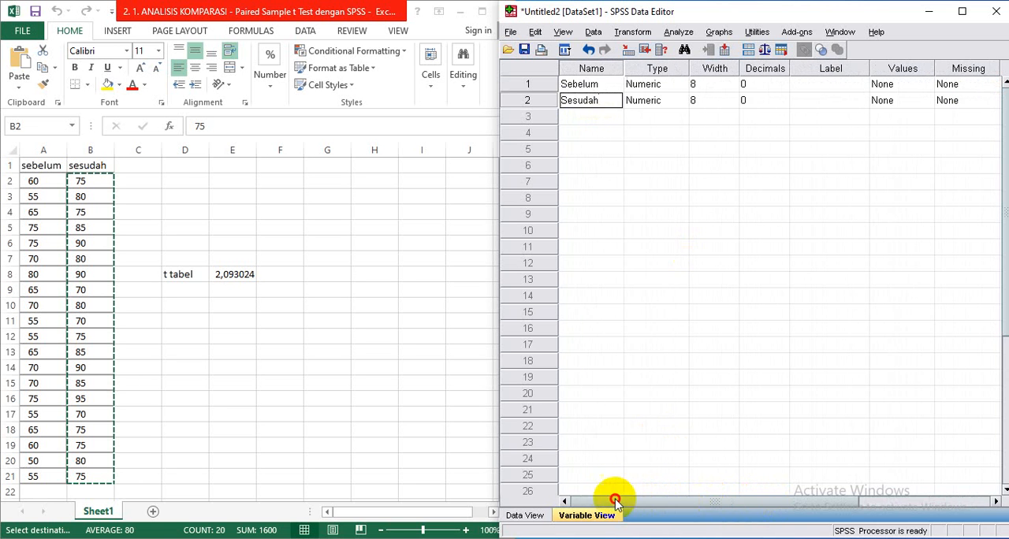
left_click(536, 520)
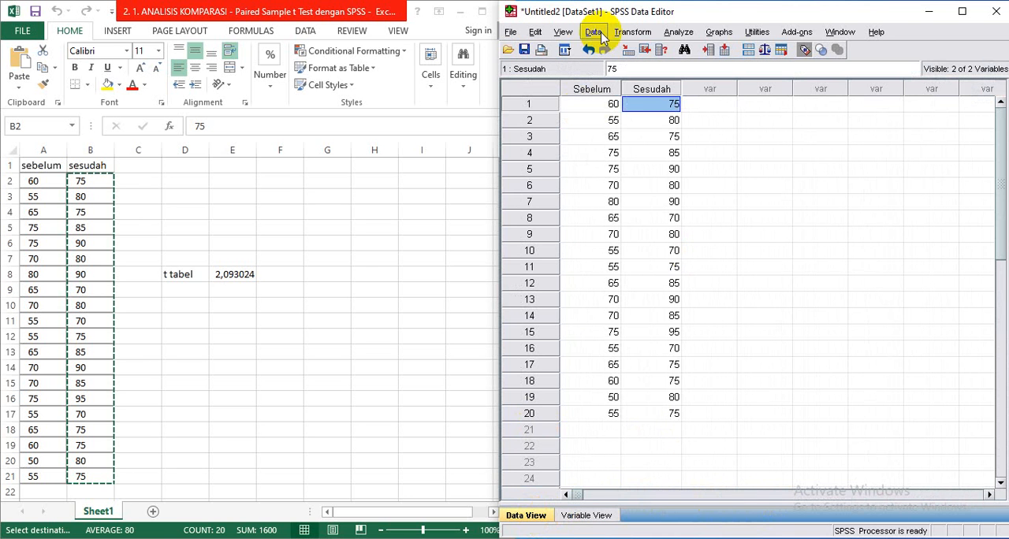
- Run a Paired-Samples T Test with Sebelum as Variable1 and Sesudah as Variable2 of the first pair
left_click(671, 36)
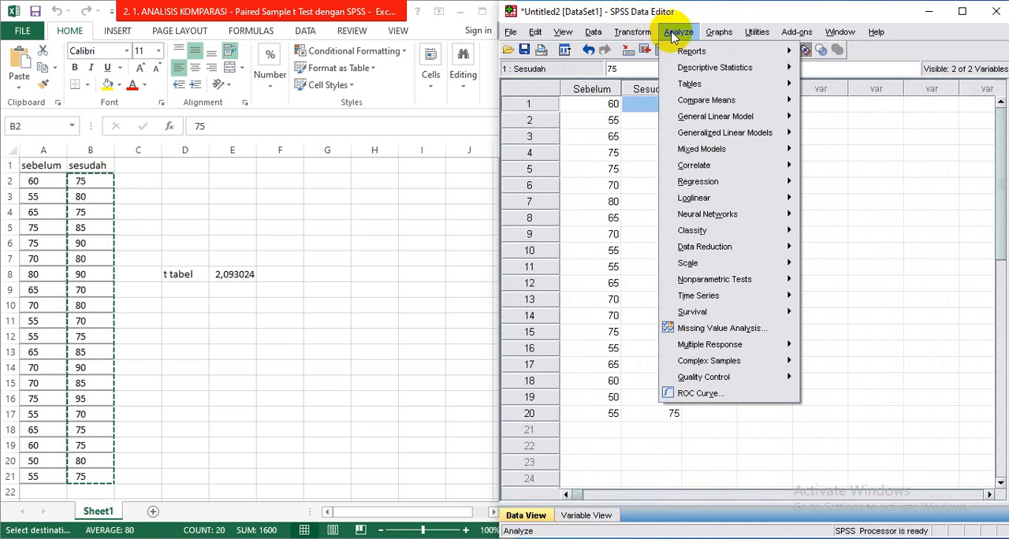
mouse_move(698, 101)
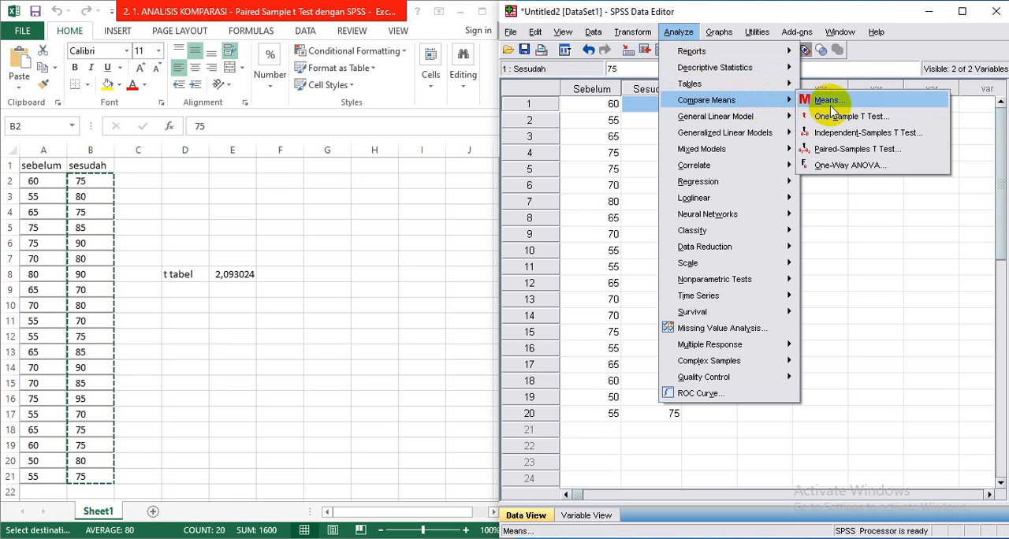
left_click(842, 151)
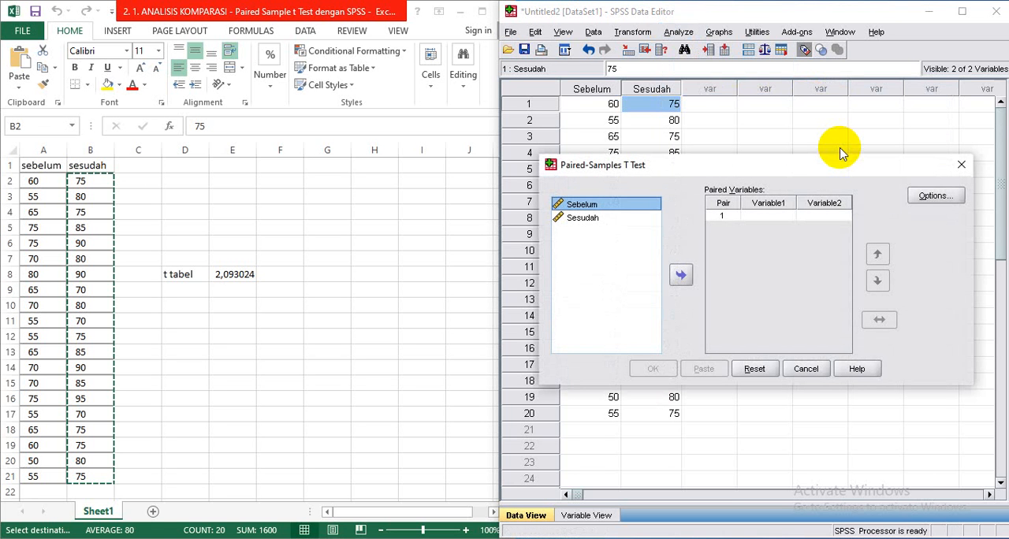
left_click(604, 207)
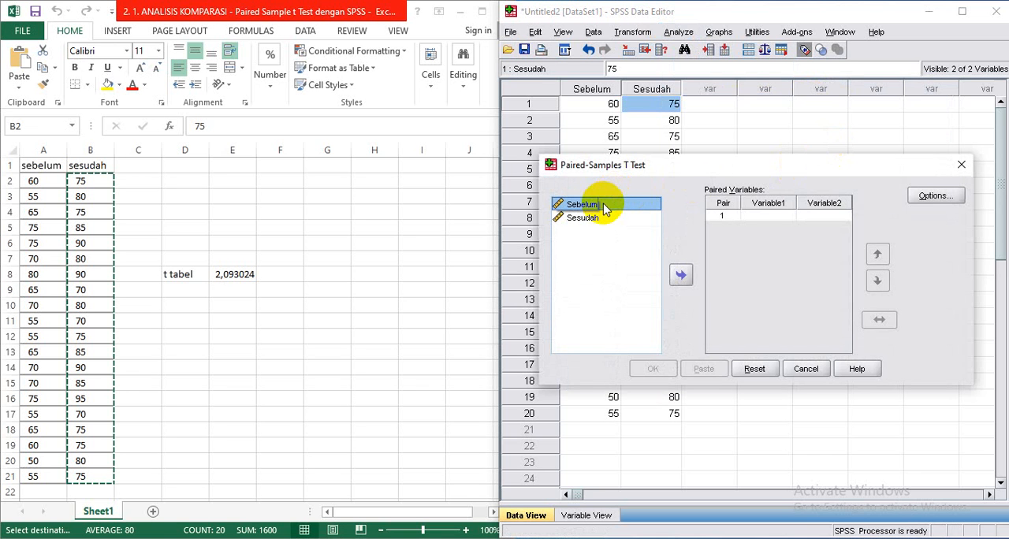
left_click(682, 276)
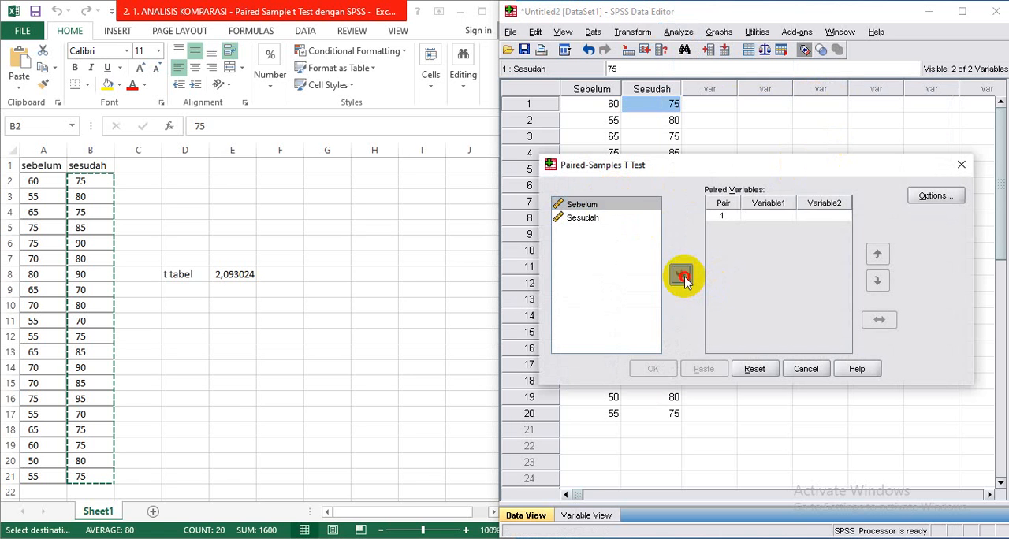
left_click(596, 220)
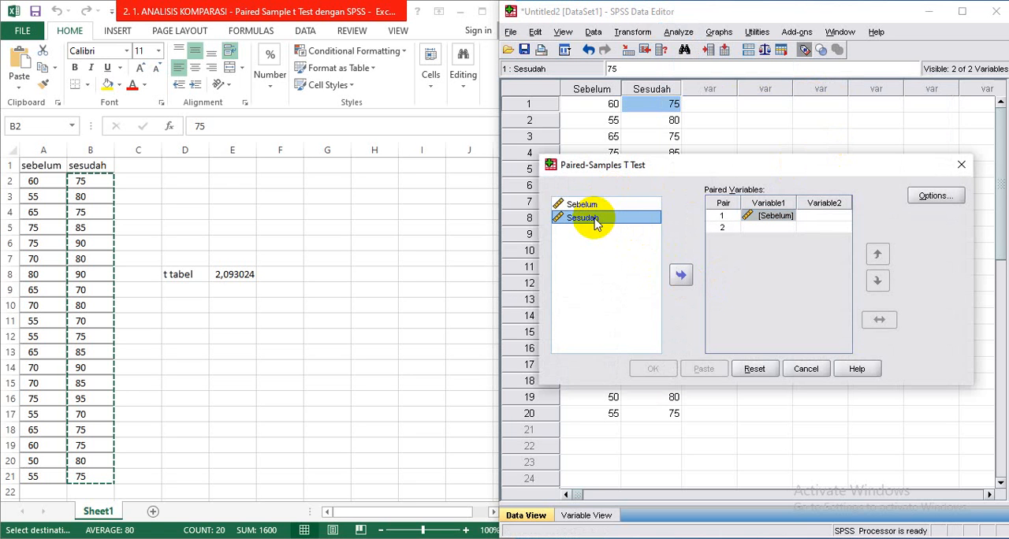
left_click(683, 276)
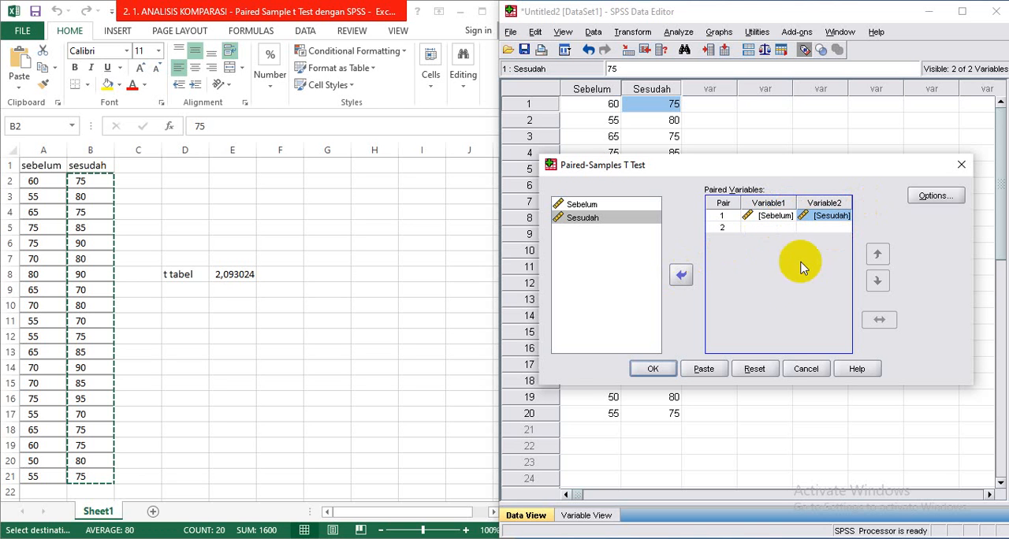
left_click(653, 370)
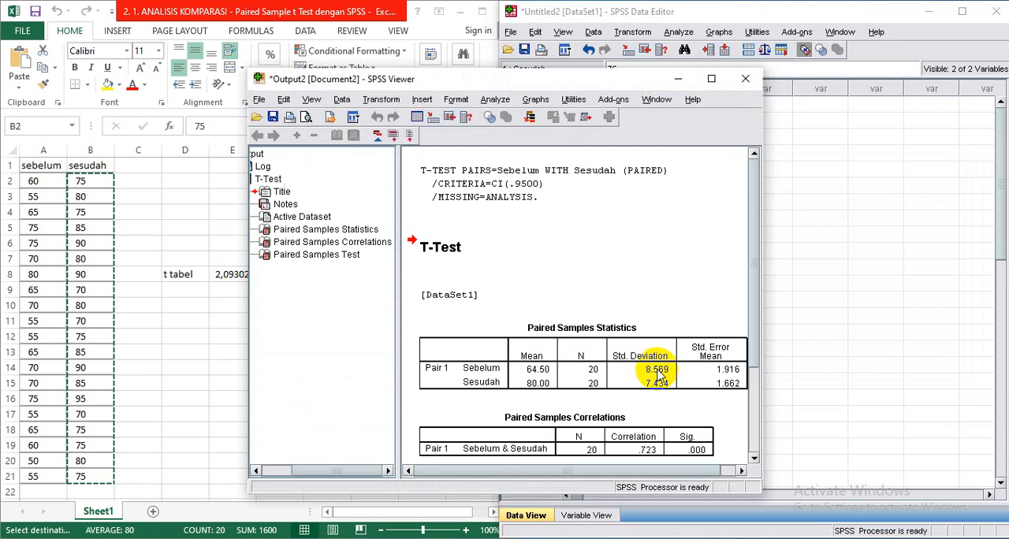
- Examine the Paired Samples Statistics, Correlations and Test tables in the t-test output
left_click_drag(542, 472, 564, 473)
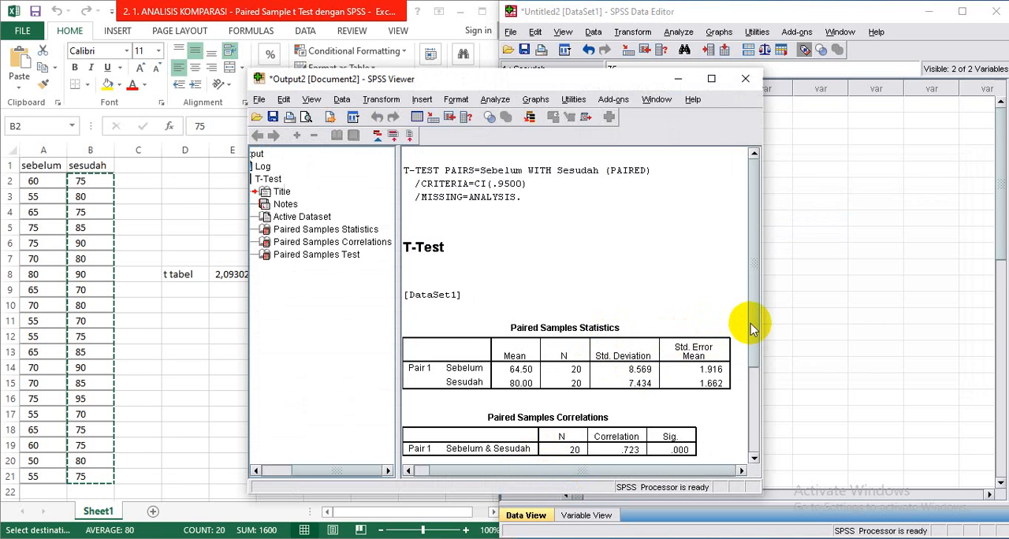
left_click_drag(751, 328, 754, 423)
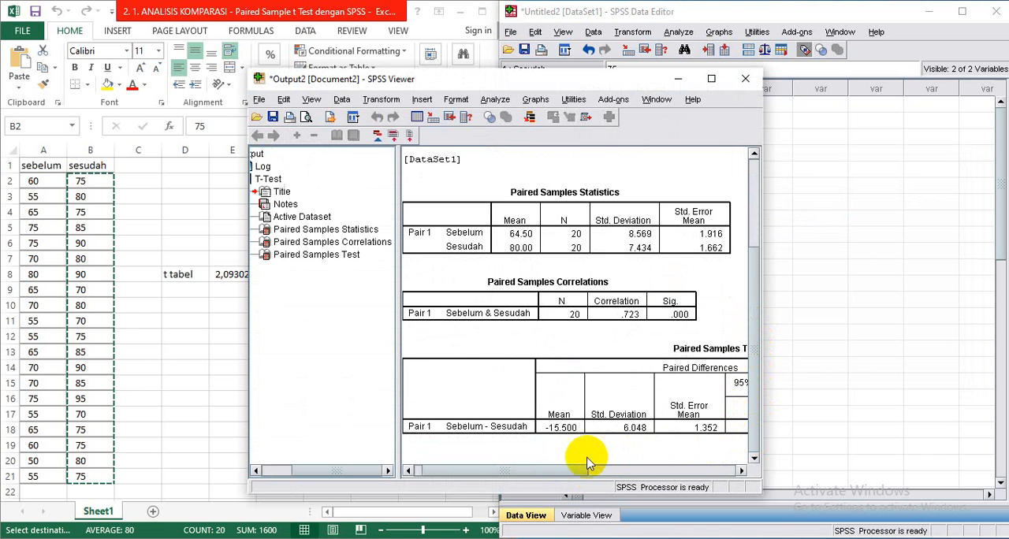
mouse_move(572, 469)
left_mouse_down()
mouse_move(718, 479)
mouse_move(563, 466)
left_mouse_up()
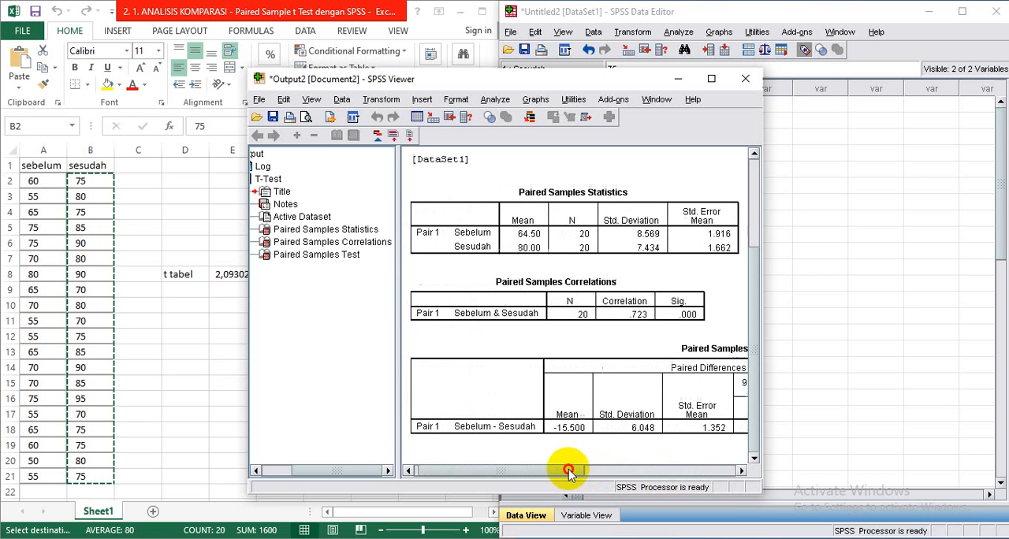
- Minimize the SPSS output, switch to the PDF slides and read the Paired Samples Statistics, Correlations and Test interpretations
left_click(677, 80)
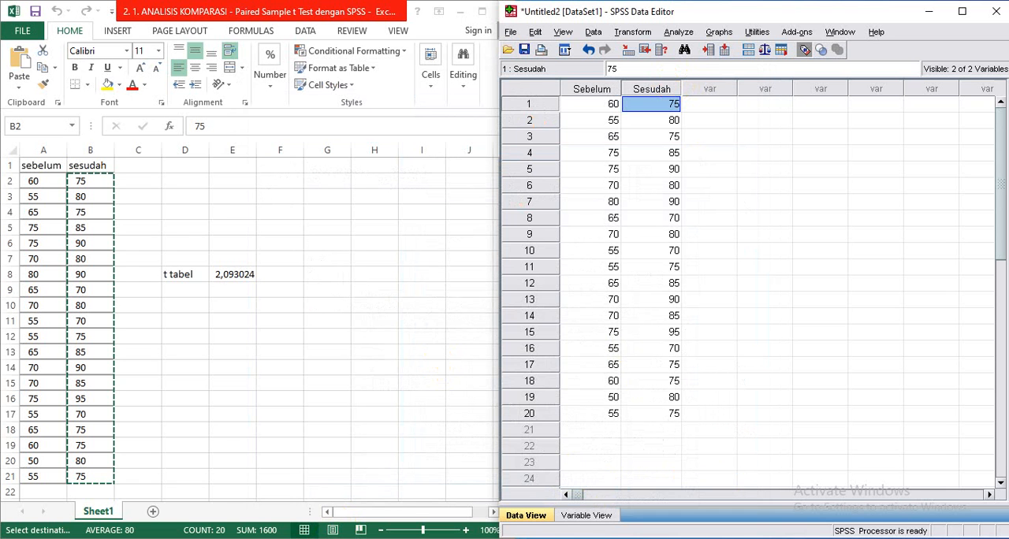
key("alt+Tab")
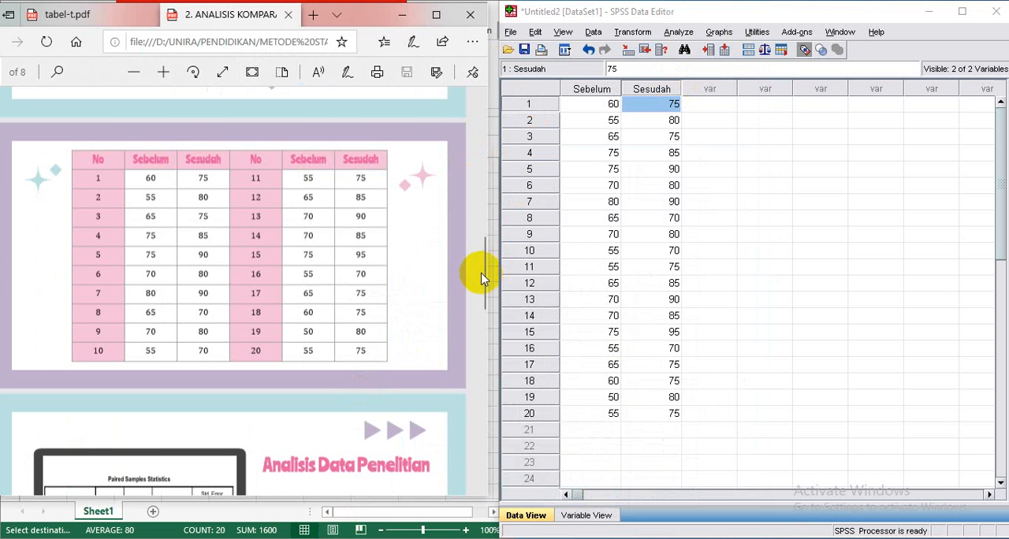
left_click_drag(481, 270, 485, 335)
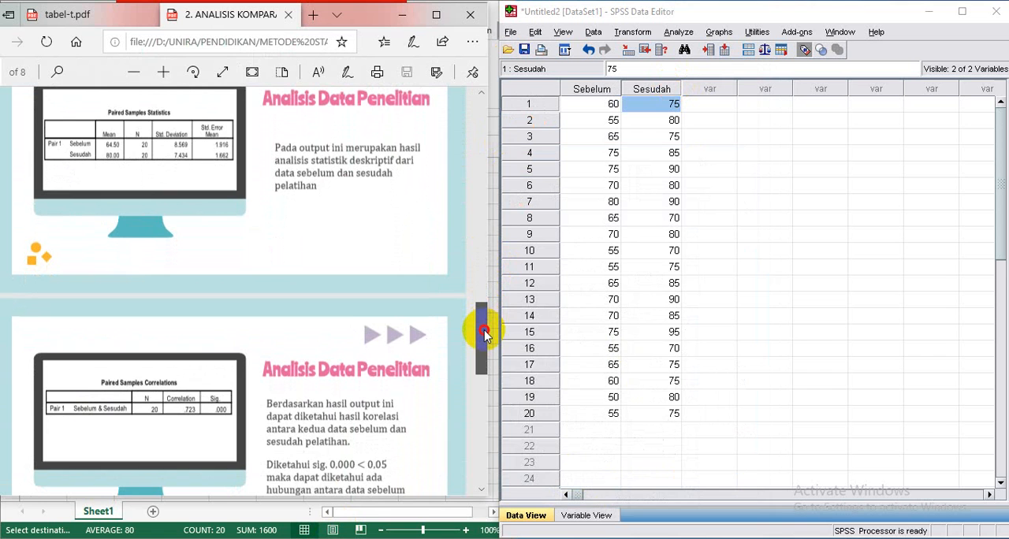
left_click_drag(484, 335, 483, 331)
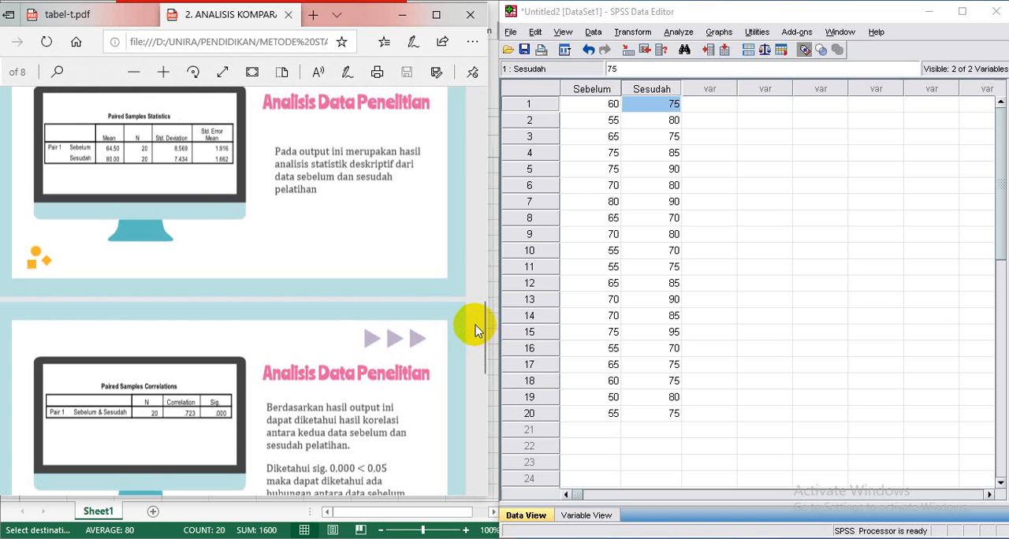
left_click_drag(483, 362, 475, 295)
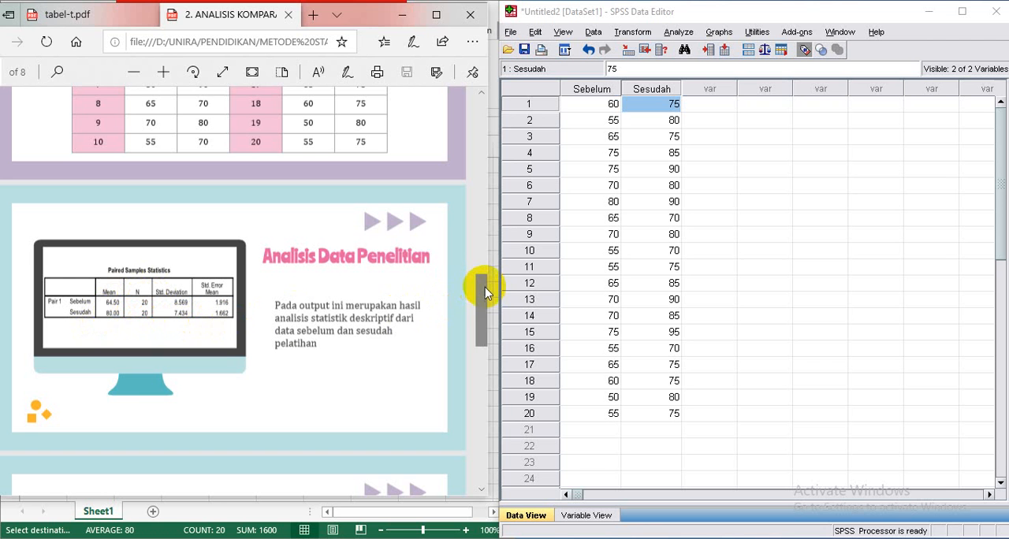
left_click_drag(480, 285, 474, 353)
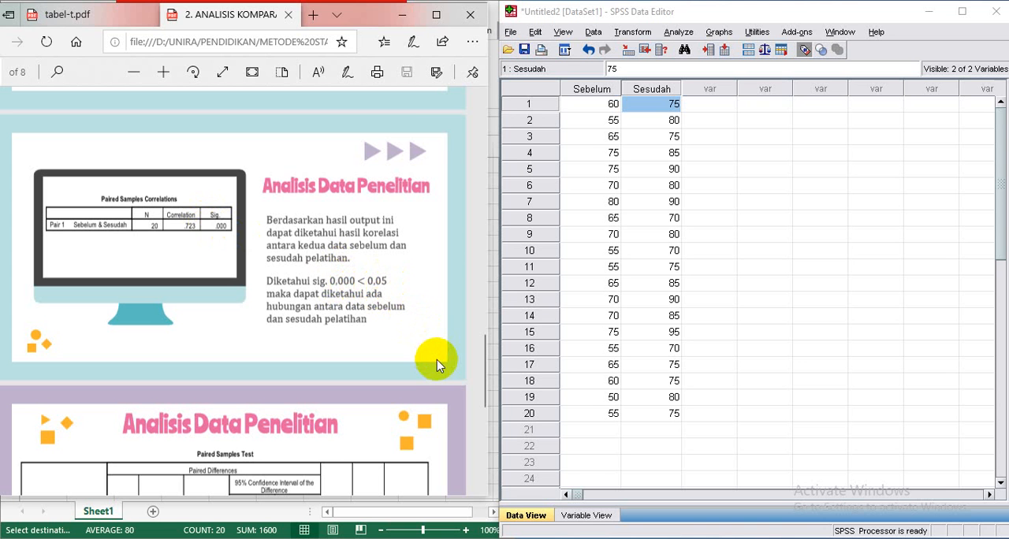
left_click_drag(481, 339, 484, 392)
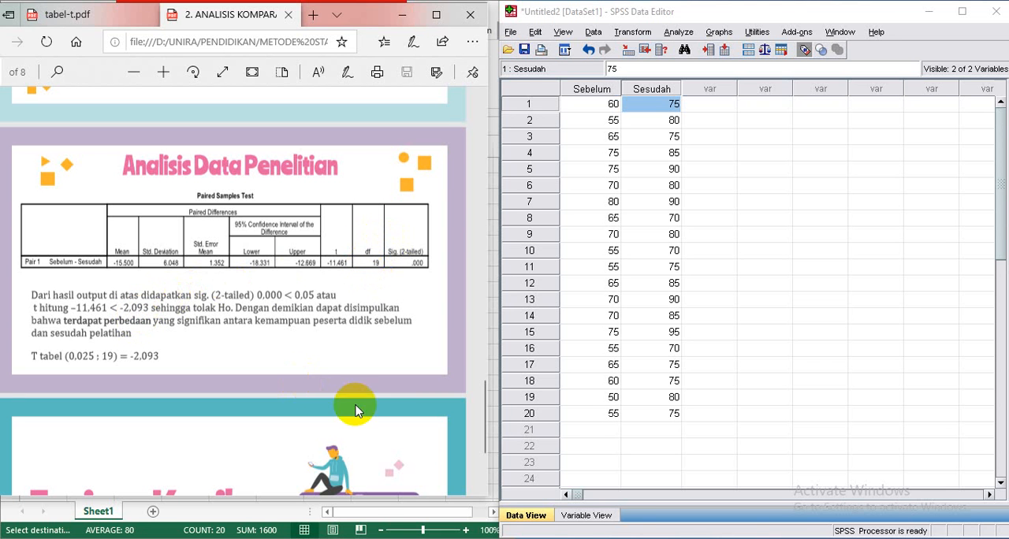
- Switch to the Excel workbook and inspect the formula behind the t tabel value in cell E8
mouse_move(526, 538)
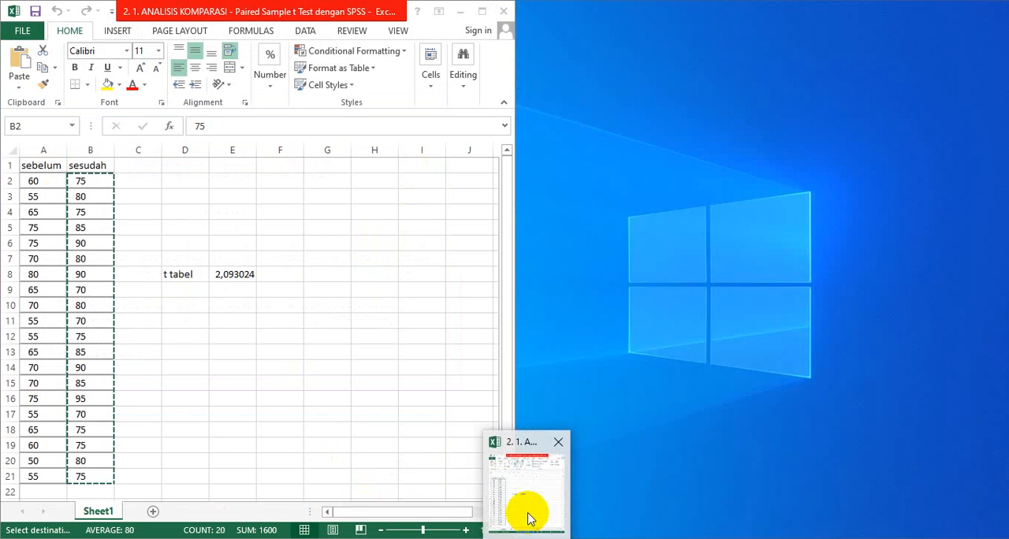
left_click(524, 516)
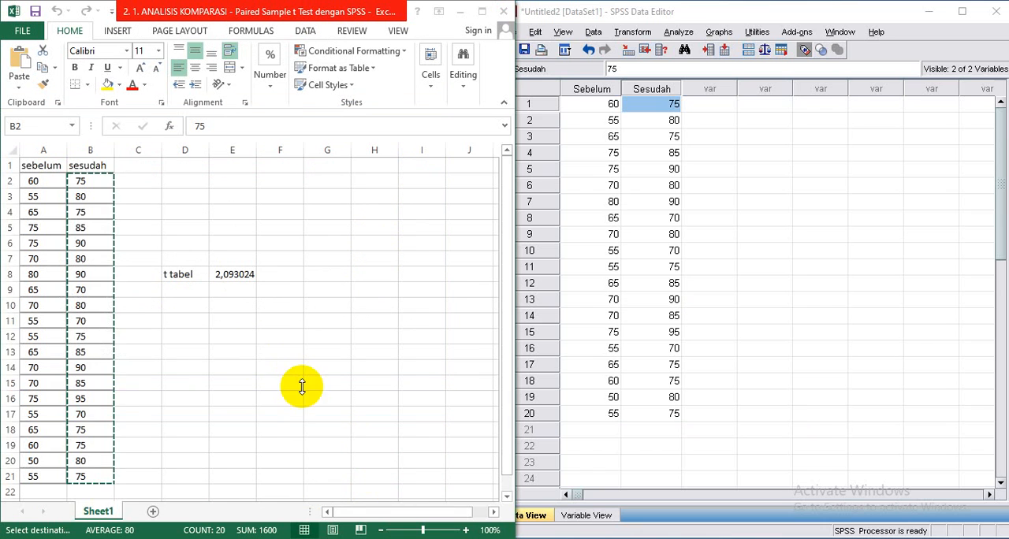
left_click(233, 275)
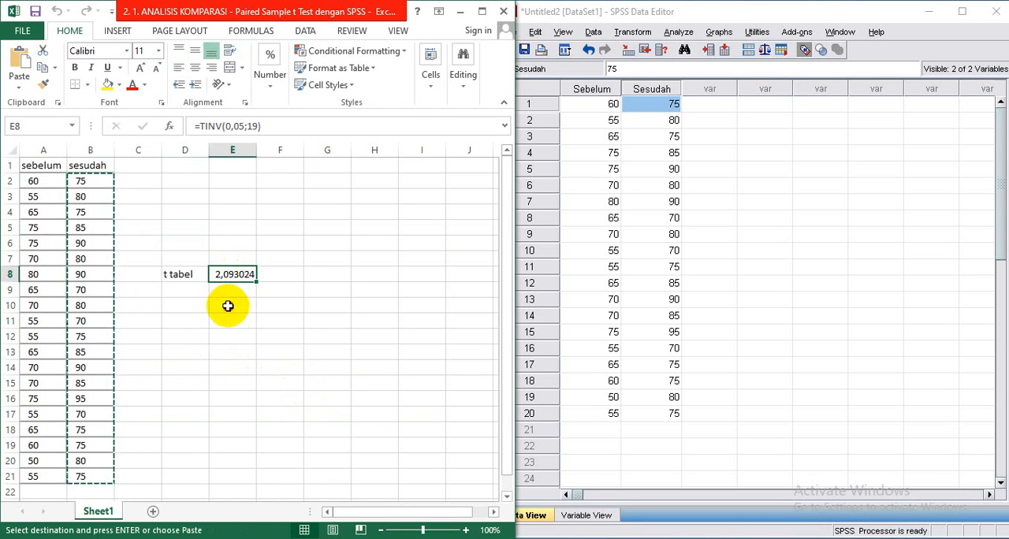
- Calculate the critical t value in cell E10 with the formula =TINV(0,05;19)
left_click(228, 306)
type("=t")
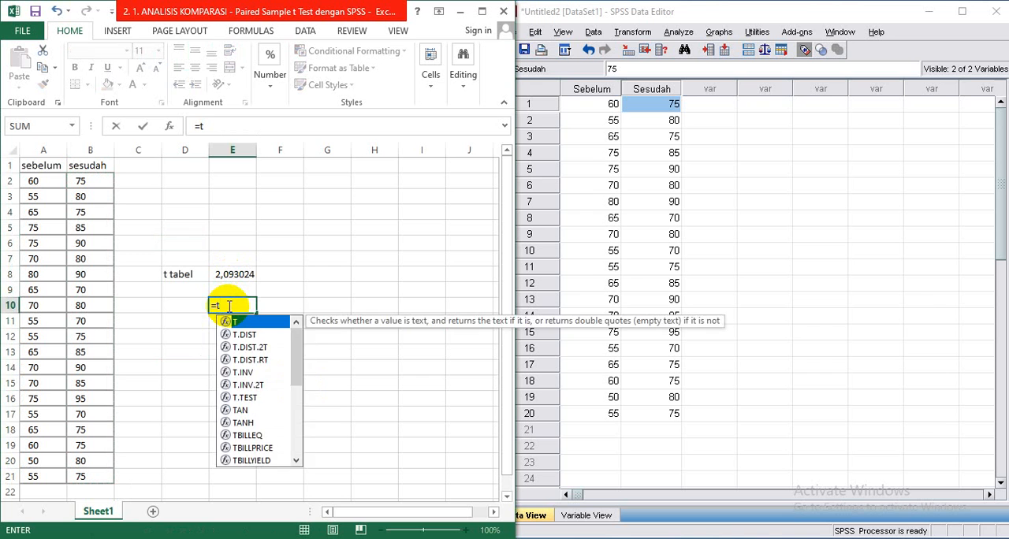
key("BackSpace")
type("y")
key("BackSpace")
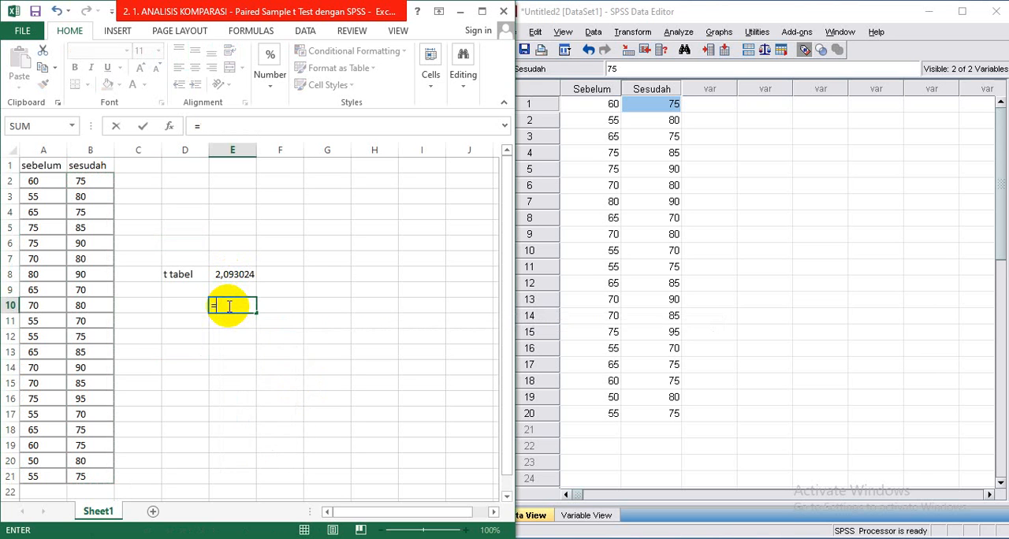
type("tinv")
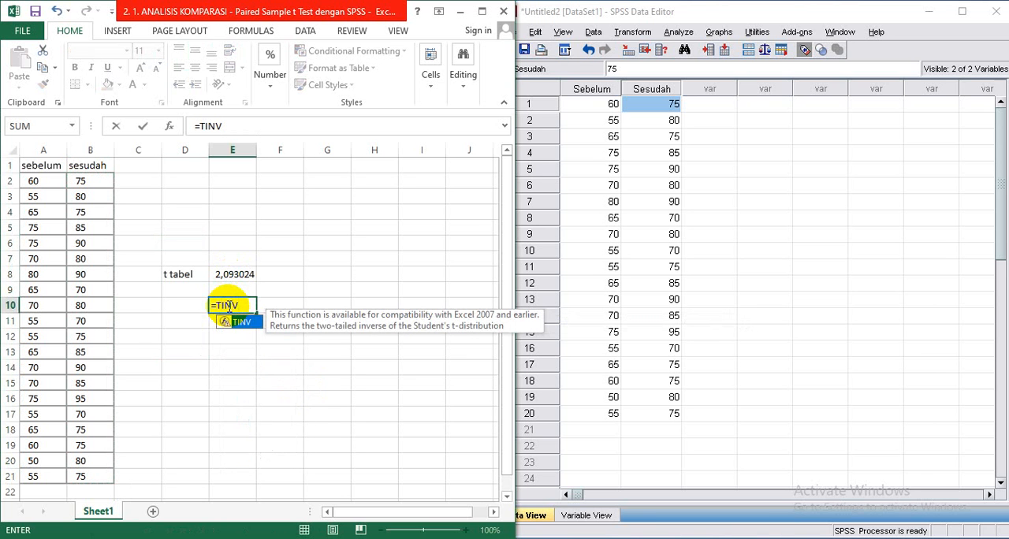
type("(0")
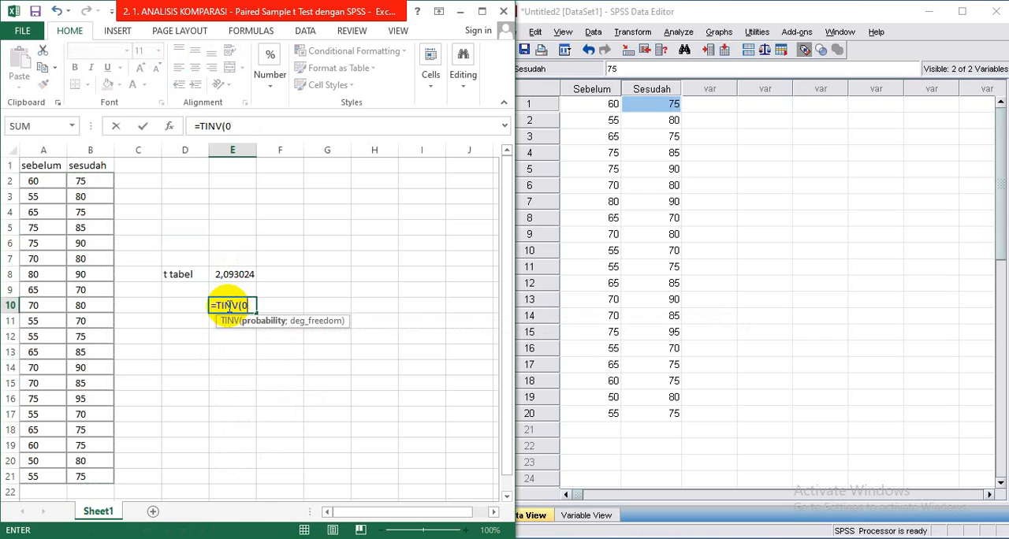
type(",05;")
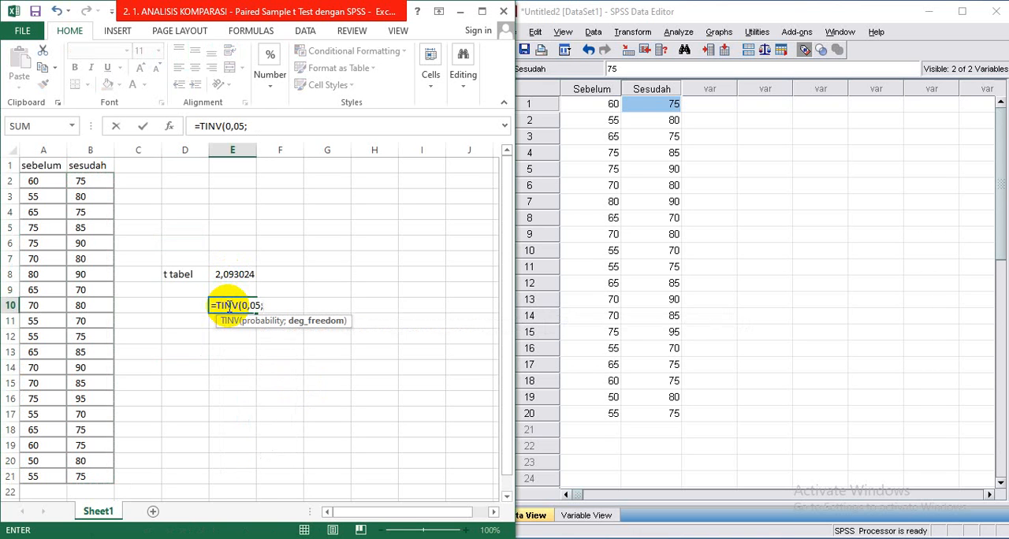
type("19)")
key("Return")
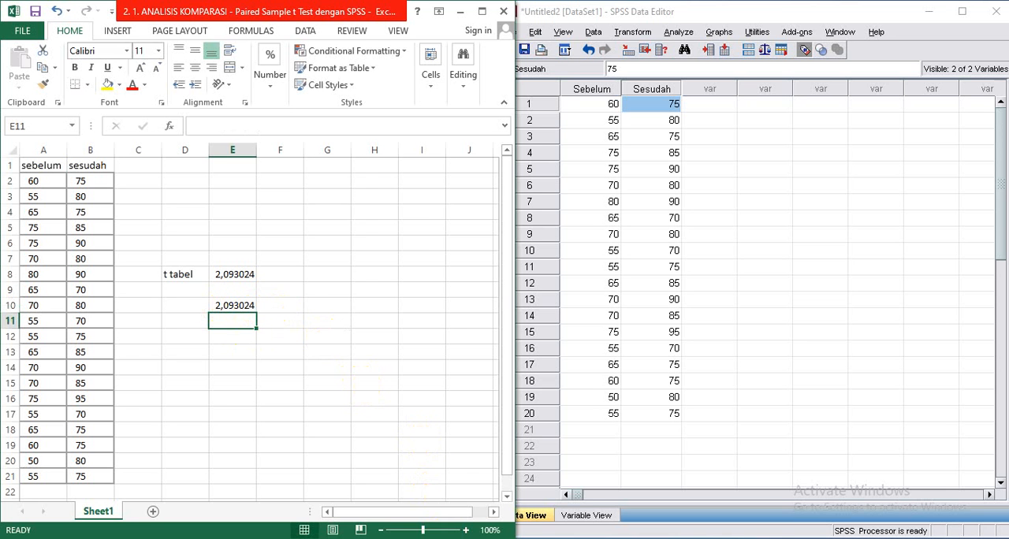
- Look up the critical t value for df 19 at 0.025 in tabel-t.pdf and highlight it
left_click(441, 538)
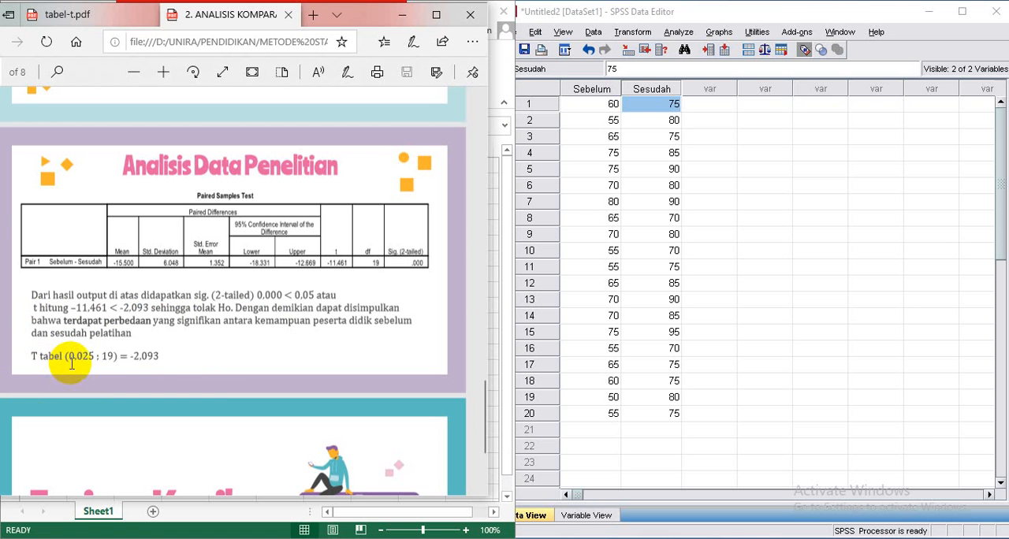
left_click(81, 16)
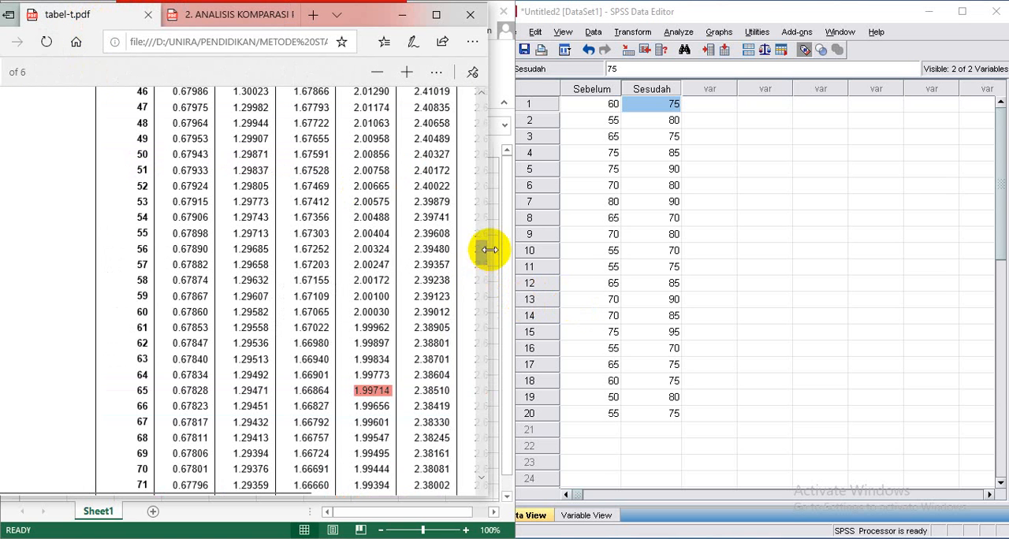
left_click_drag(479, 251, 477, 173)
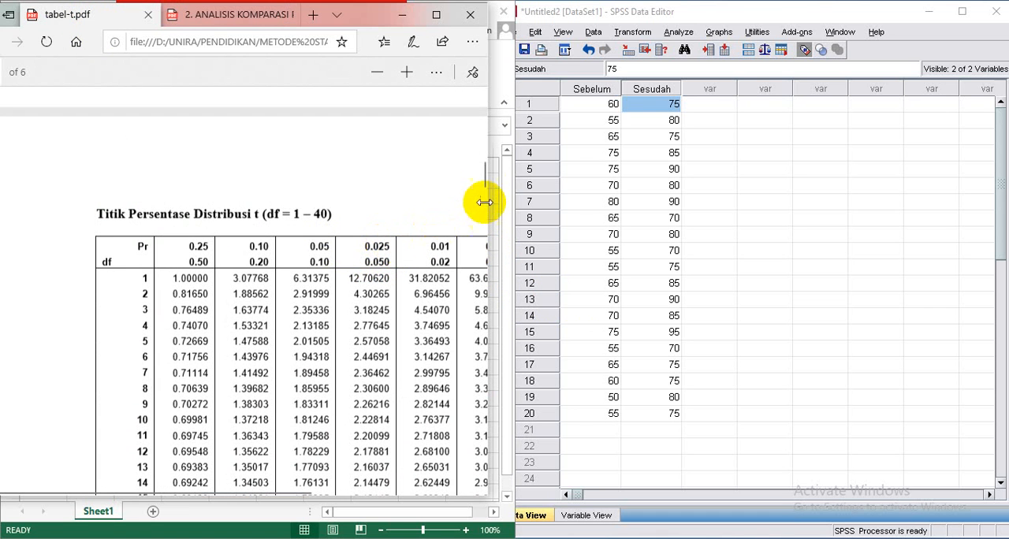
scroll(481, 180, "down", 3)
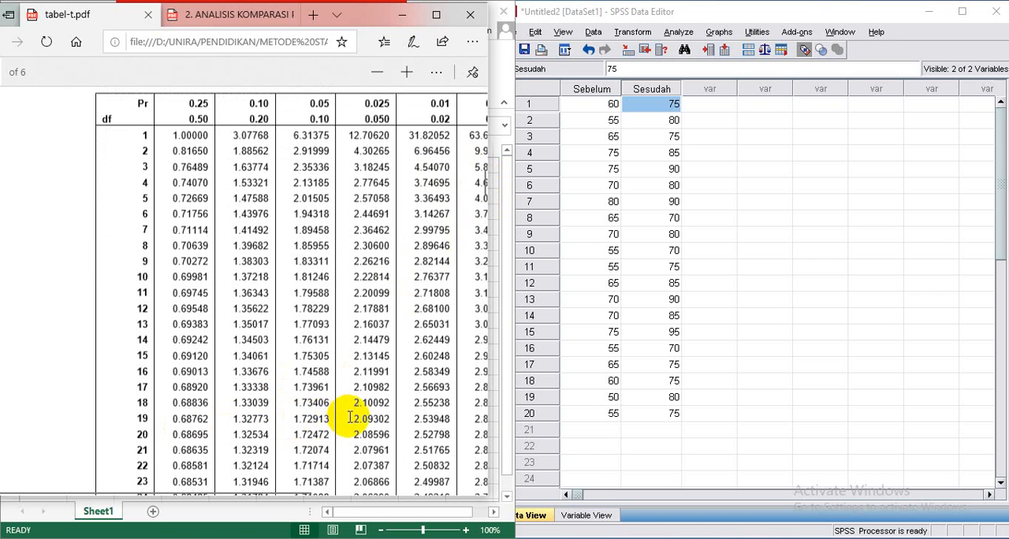
left_click_drag(355, 419, 392, 419)
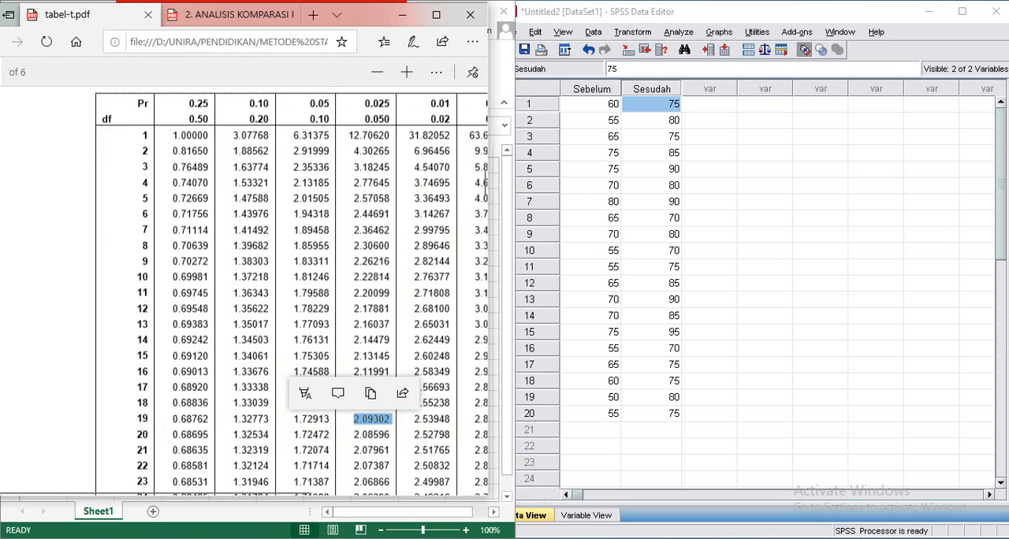
- Minimize the Excel workbook and bring the browser window with the PDF documents back to the front
key("alt+Tab")
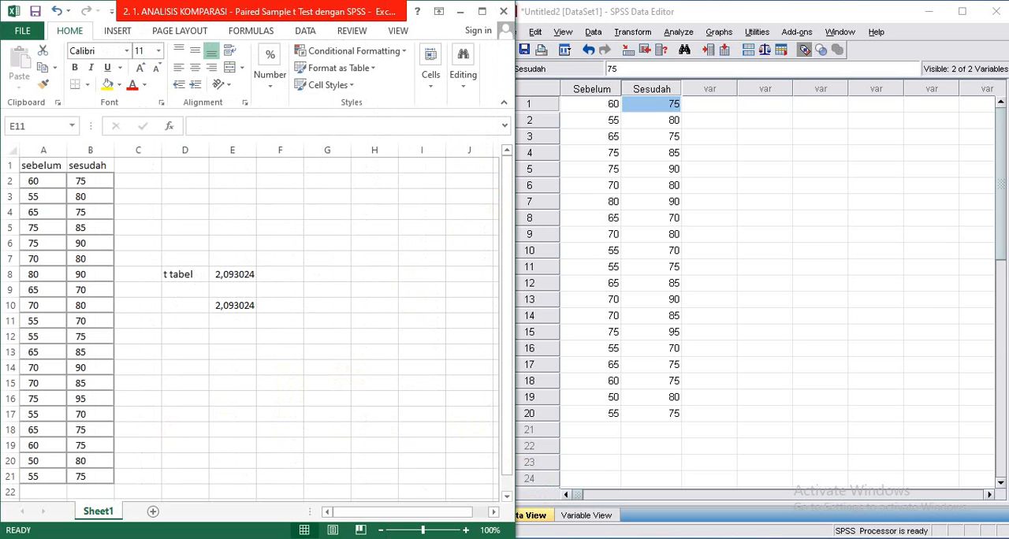
left_click(461, 11)
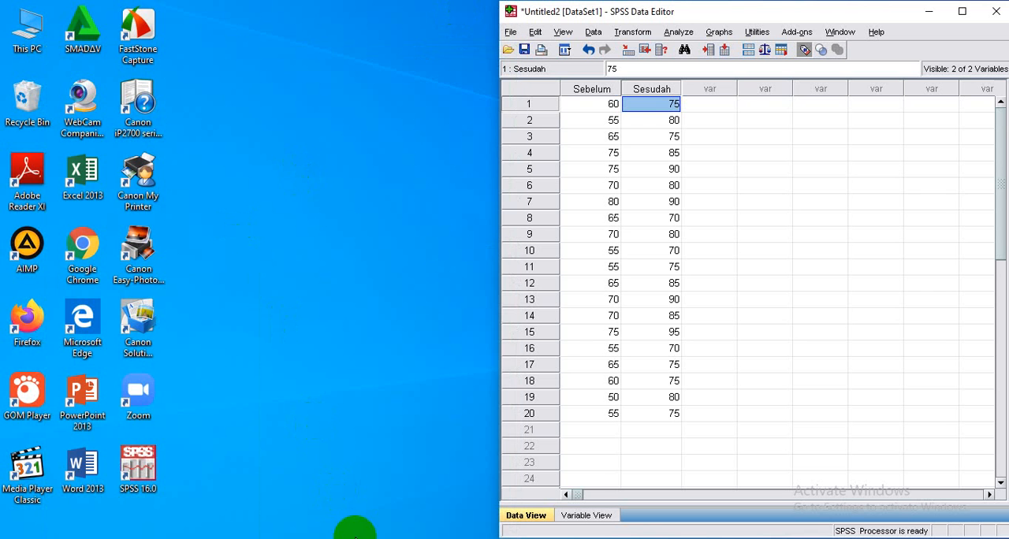
left_click(355, 538)
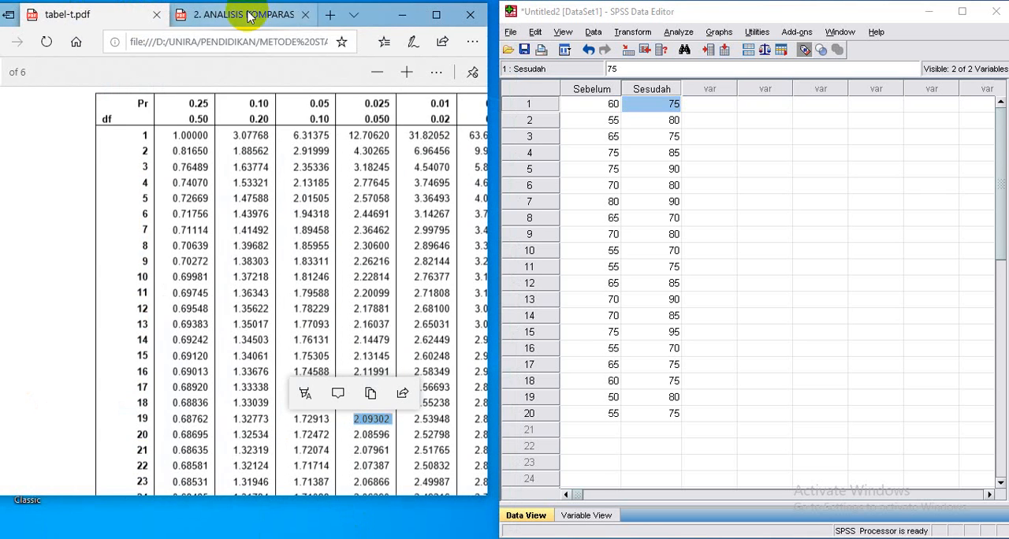